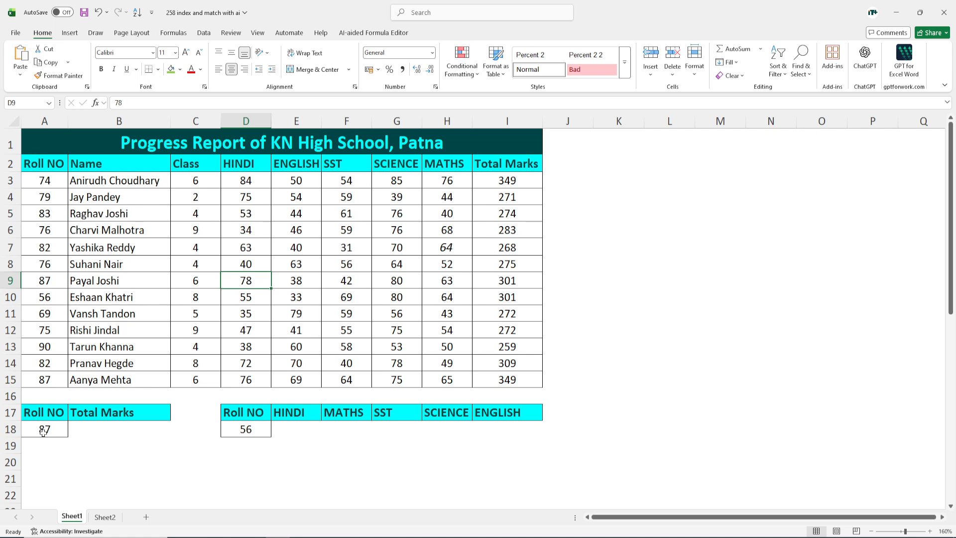
Open the ChatGPT assistant alongside Sheet1 and select the empty Total Marks result cell B18
{"action": "left_click", "coordinate": [106, 430]}
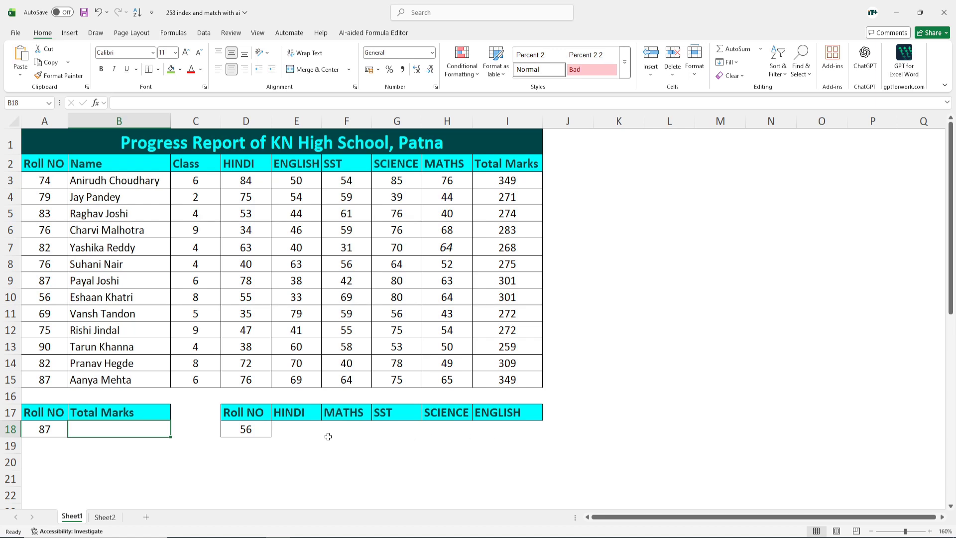
{"action": "left_click", "coordinate": [99, 410]}
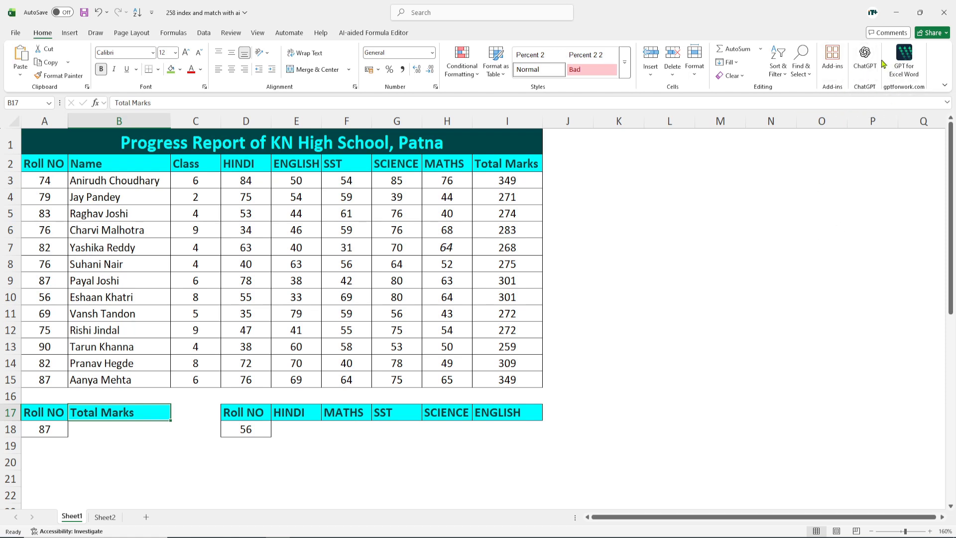
{"action": "left_click", "coordinate": [865, 59]}
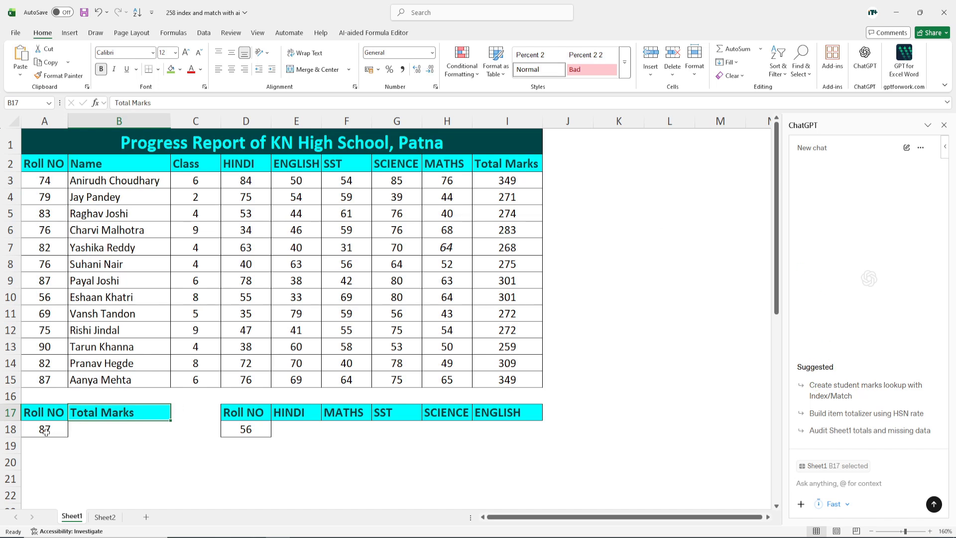
{"action": "left_click", "coordinate": [102, 432]}
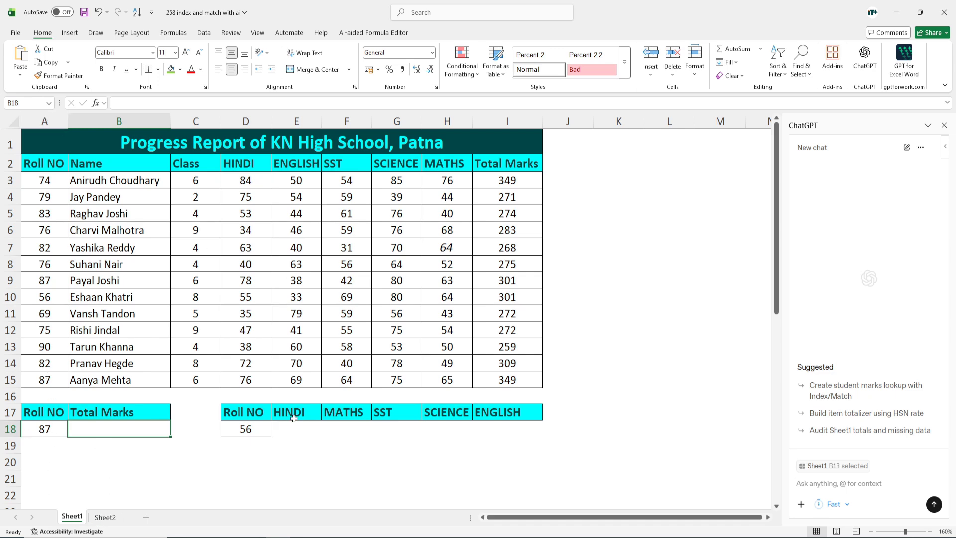
With A2:I15 selected as the range, ask ChatGPT for an INDEX and MATCH formula in B18 returning total marks for the roll number in A18
{"action": "left_click", "coordinate": [347, 247]}
{"action": "left_click", "coordinate": [827, 486]}
{"action": "type", "text": "a18 ro"}
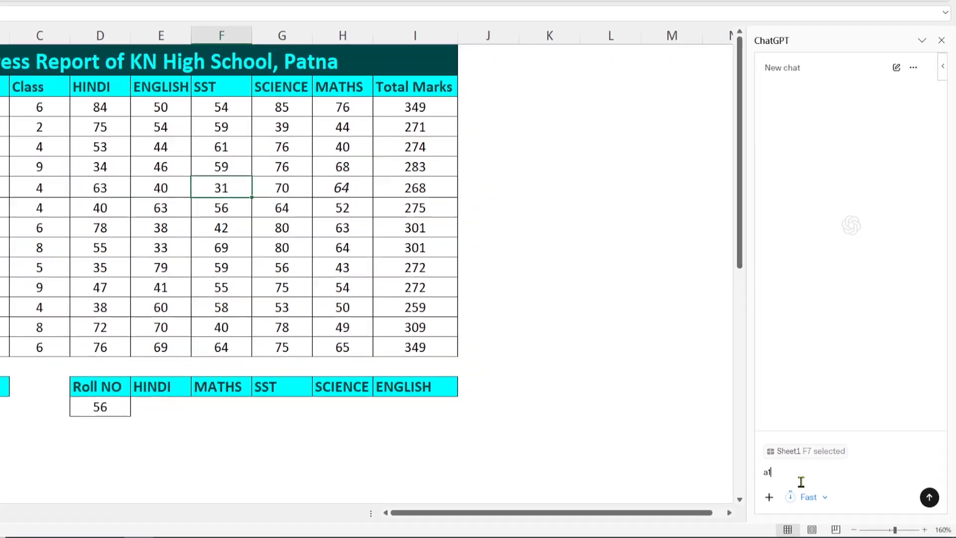
{"action": "type", "text": "ll n"}
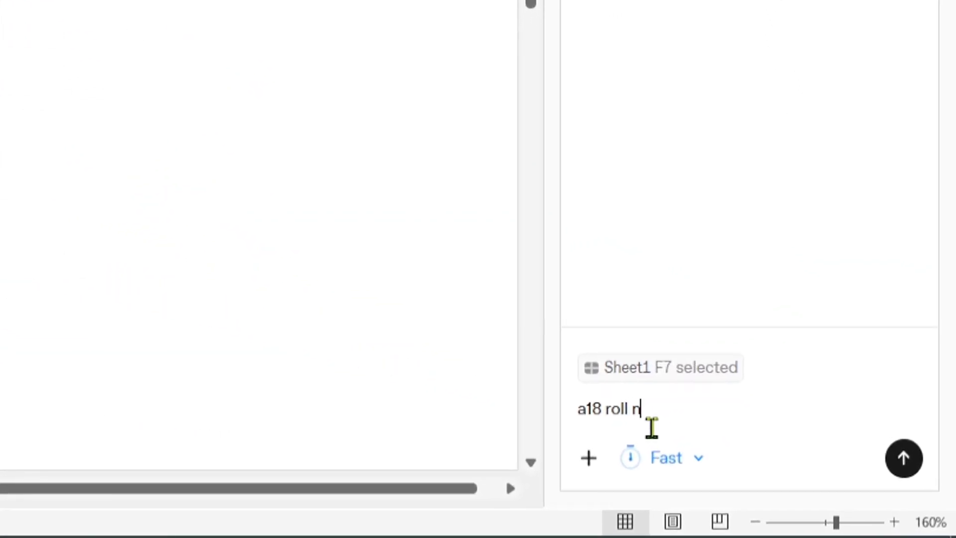
{"action": "type", "text": "umber k ad"}
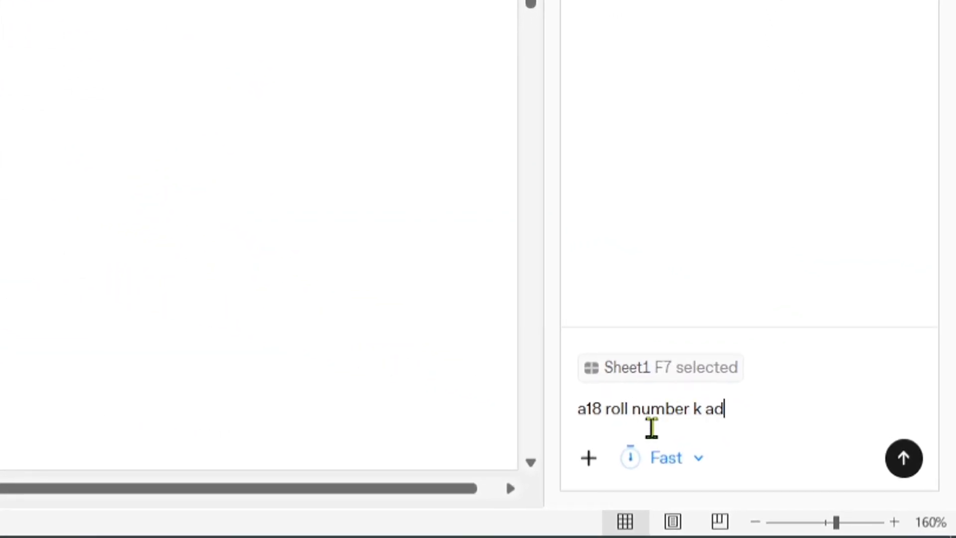
{"action": "type", "text": "haar pe mujh"}
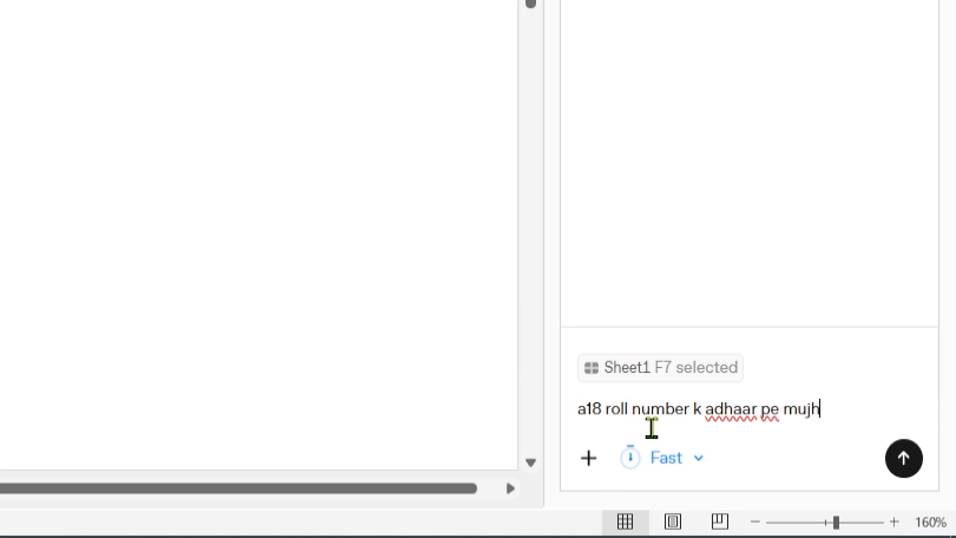
{"action": "type", "text": "e total marks "}
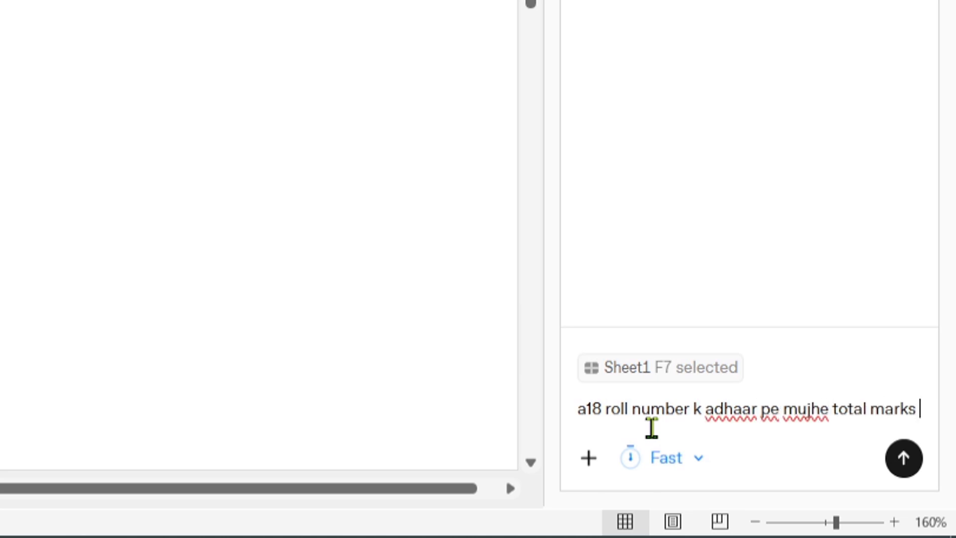
{"action": "type", "text": "chahiye b1"}
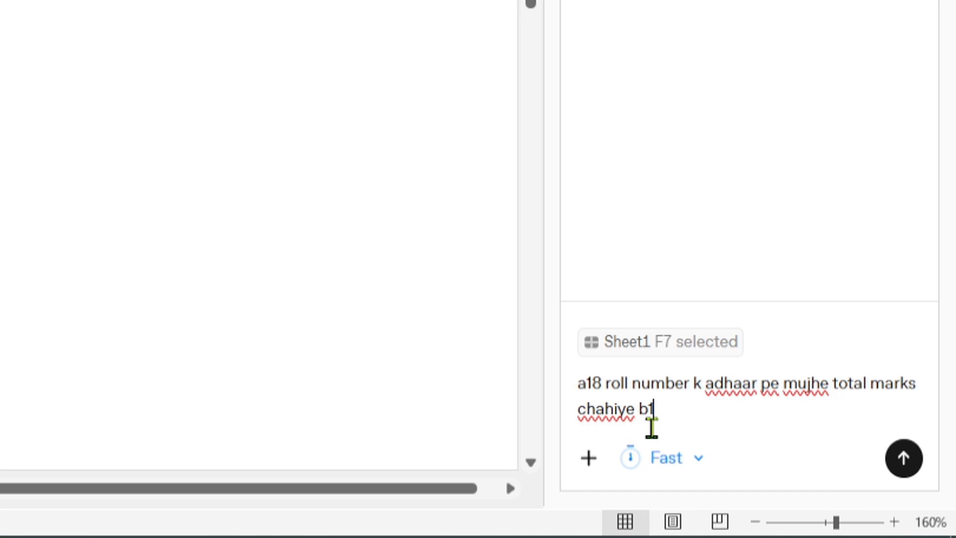
{"action": "type", "text": "8 me inde"}
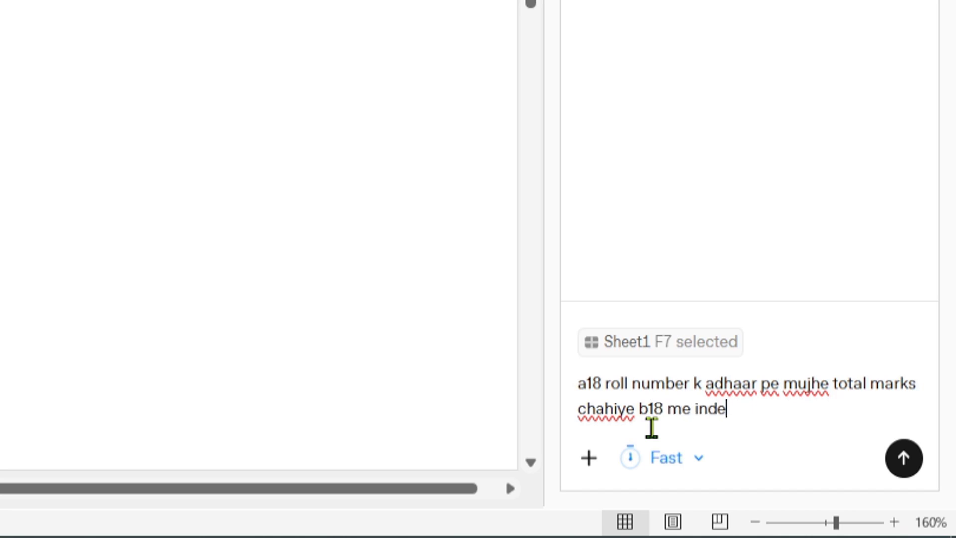
{"action": "type", "text": "x and mat"}
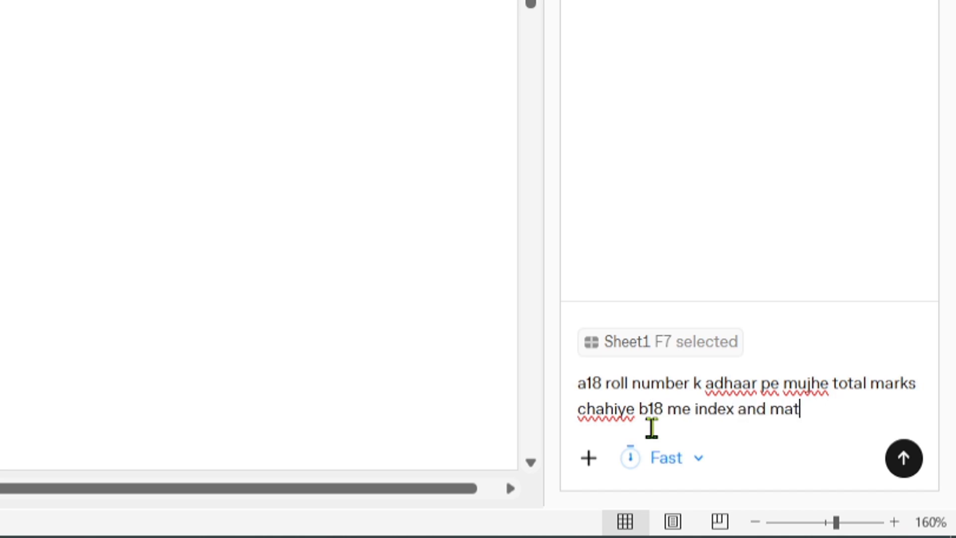
{"action": "type", "text": "ch functioin k "}
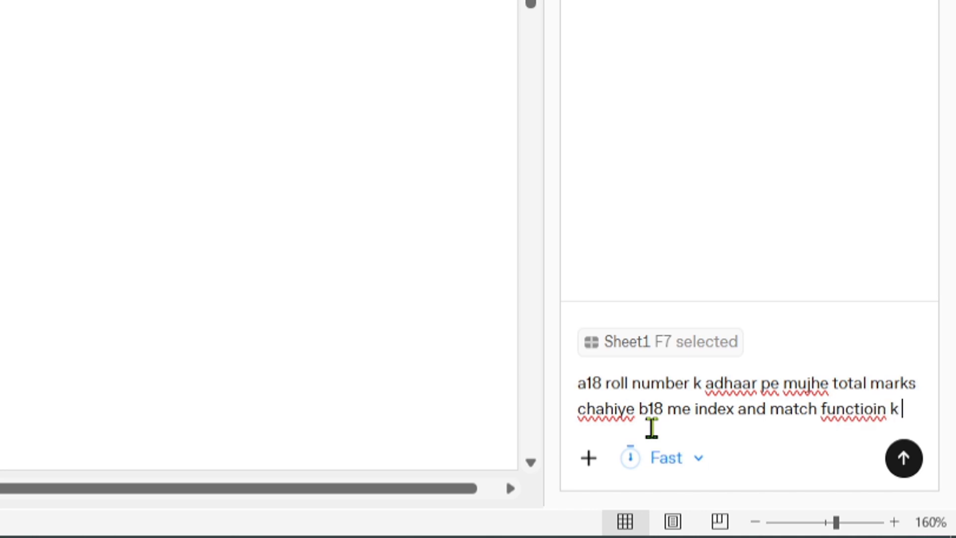
{"action": "type", "text": "through range humara slece"}
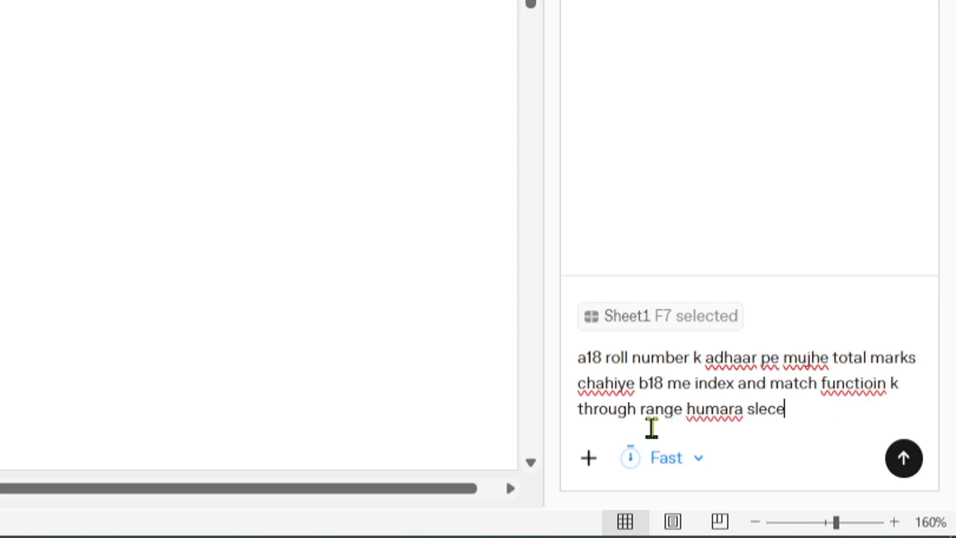
{"action": "key", "text": "BackSpace"}
{"action": "type", "text": "ted hai"}
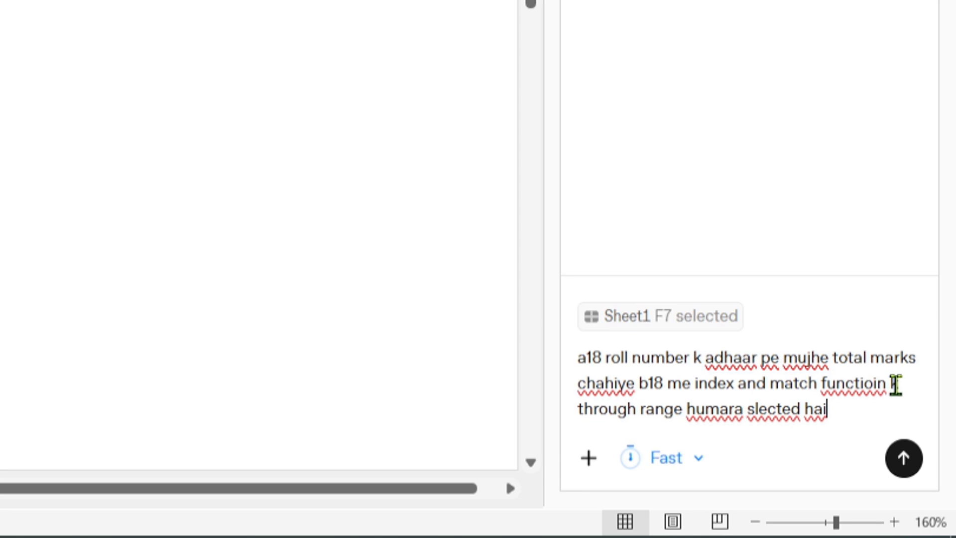
{"action": "left_click_drag", "start_coordinate": [0, 46], "coordinate": [359, 331]}
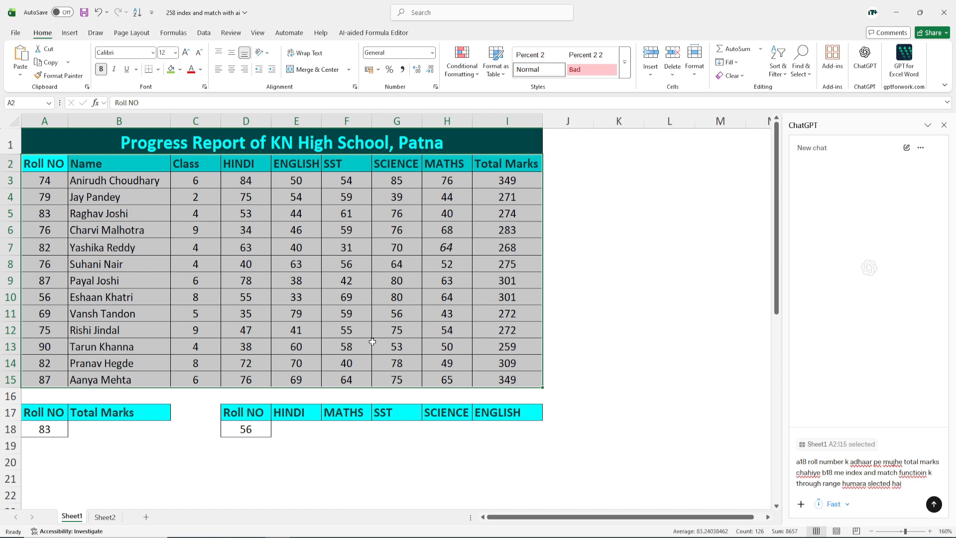
{"action": "left_click", "coordinate": [934, 504]}
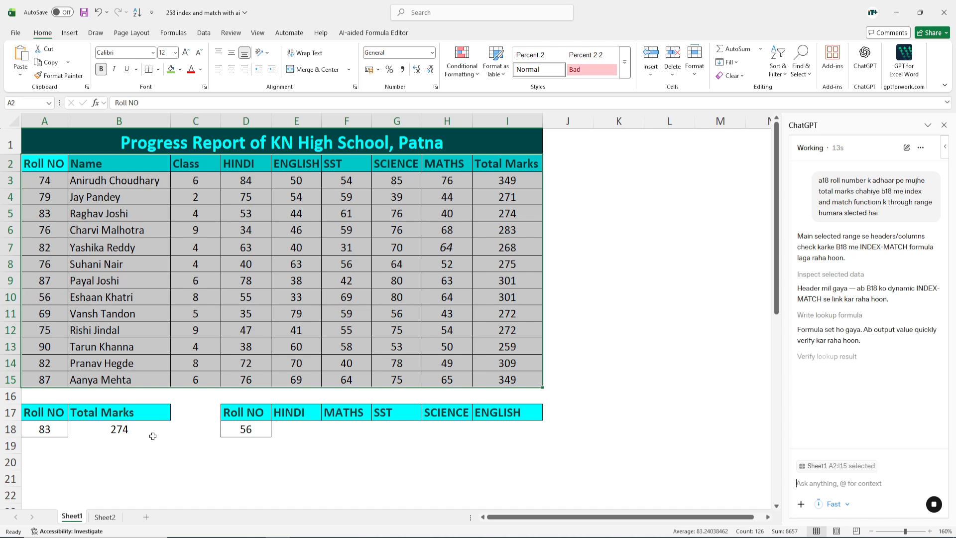
Inspect the formula in B18 and compare its result with the total marks in row 5 of the report
{"action": "left_click", "coordinate": [125, 433]}
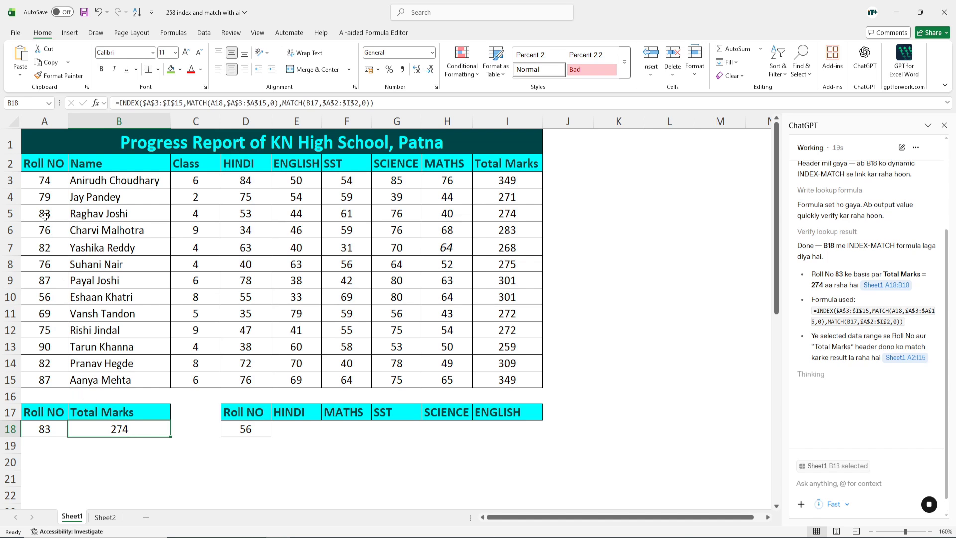
{"action": "left_click", "coordinate": [509, 213]}
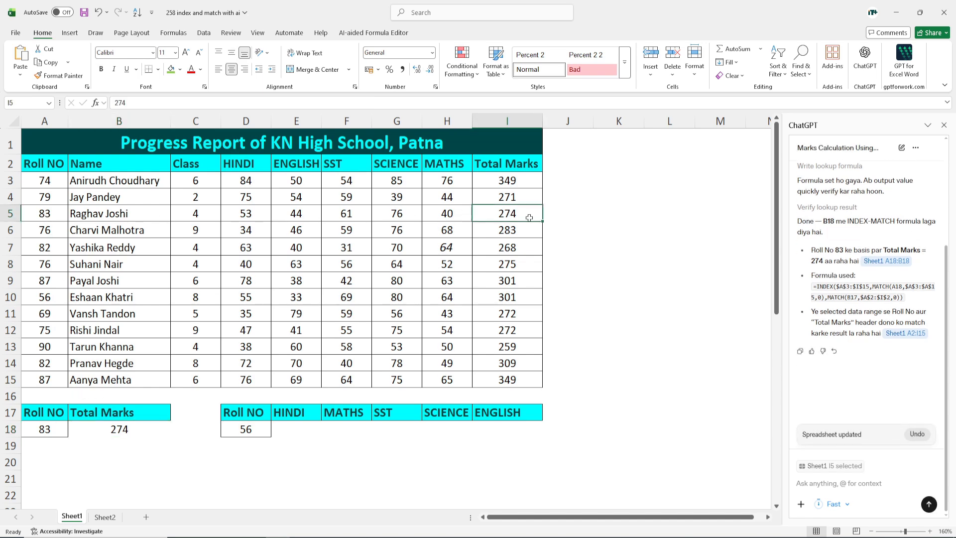
{"action": "left_click", "coordinate": [114, 429]}
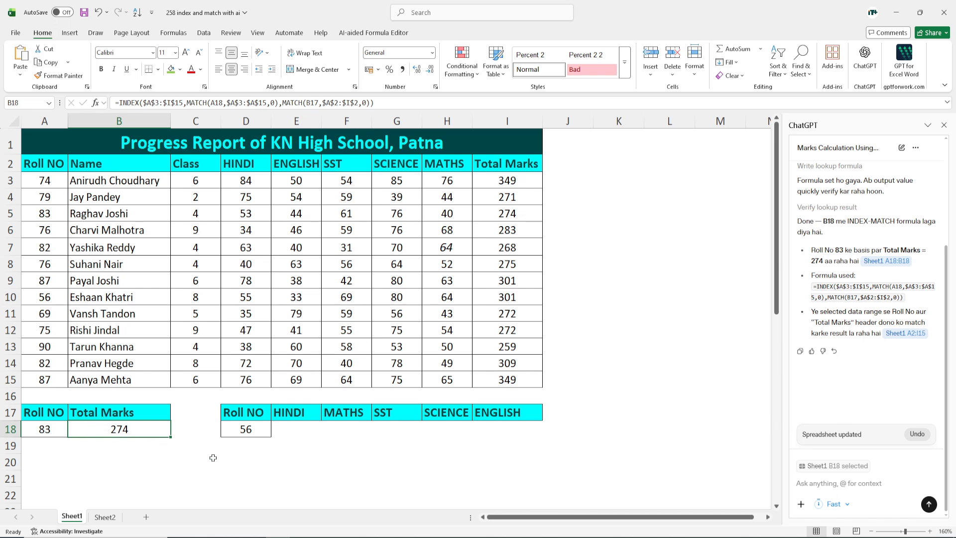
Ask ChatGPT for a drag-friendly INDEX and MATCH formula in E18 returning Hindi marks for D18's roll number, so the next columns' data is found too
{"action": "left_click", "coordinate": [287, 433]}
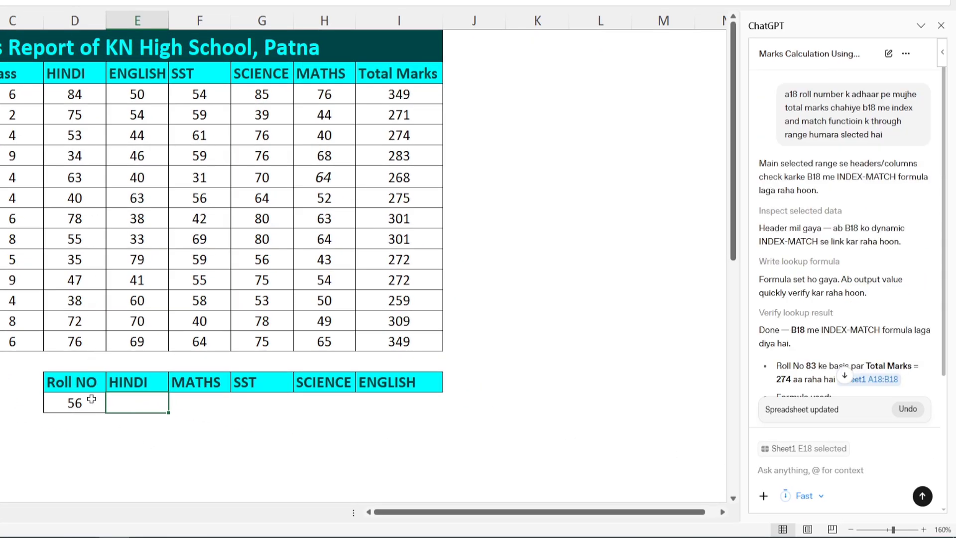
{"action": "left_click", "coordinate": [769, 474]}
{"action": "type", "text": "d18"}
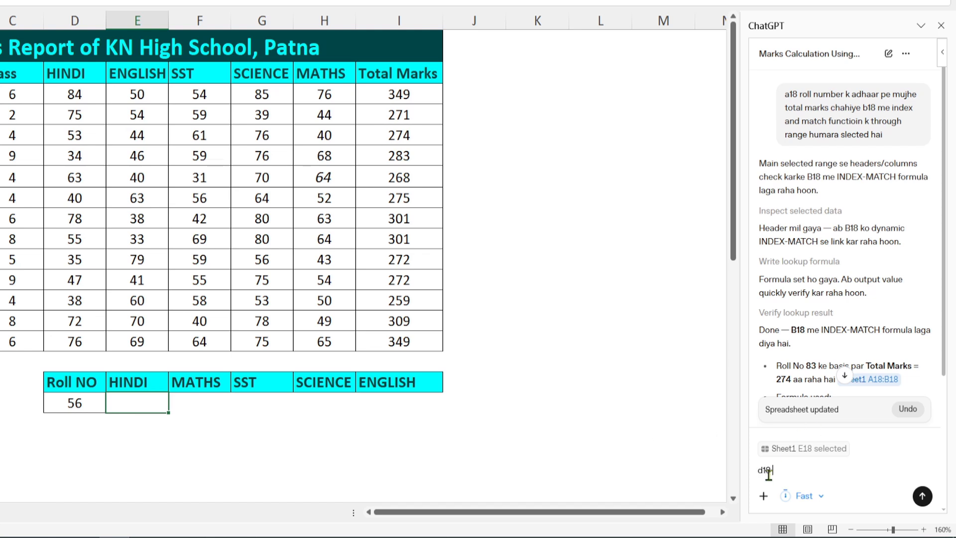
{"action": "type", "text": " roll number k adhaar pe muj"}
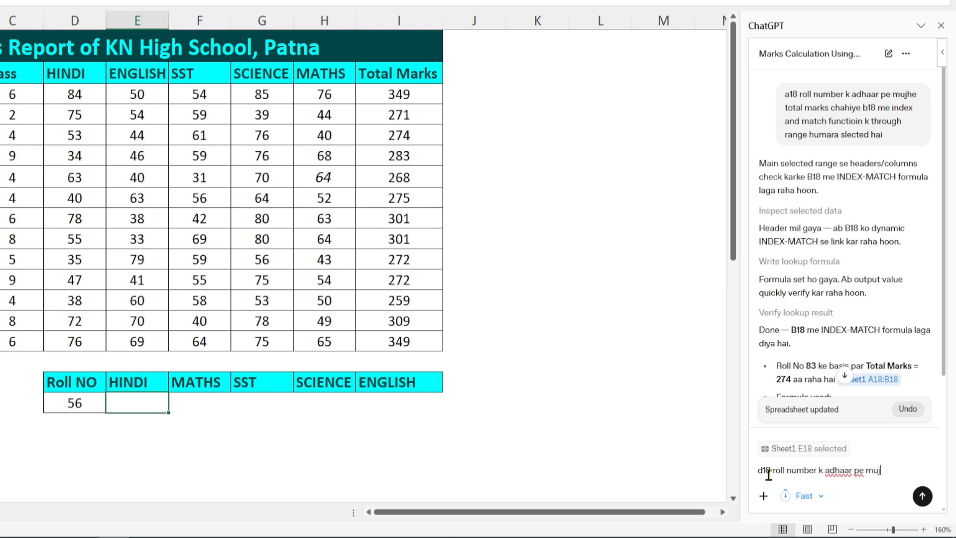
{"action": "type", "text": "he hindi marks"}
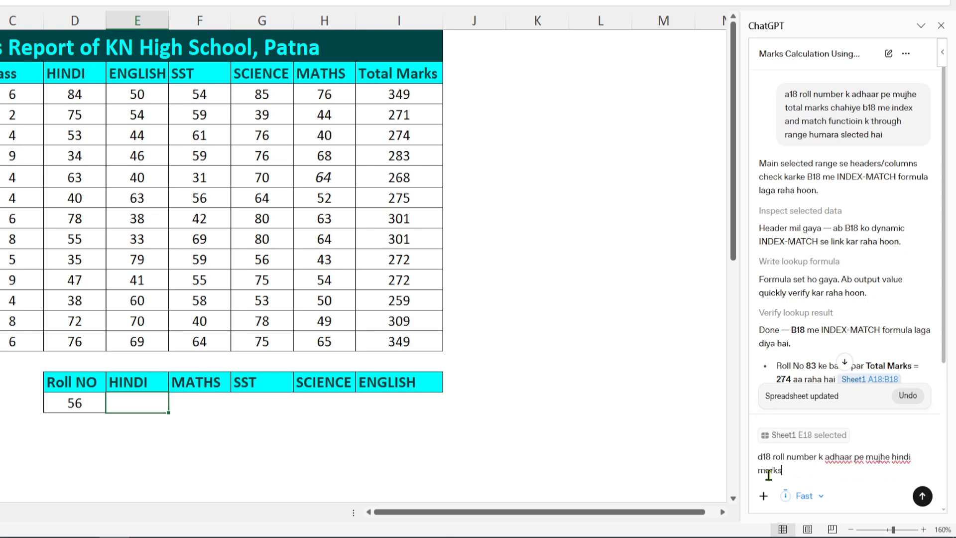
{"action": "type", "text": " chahiye e18 me func"}
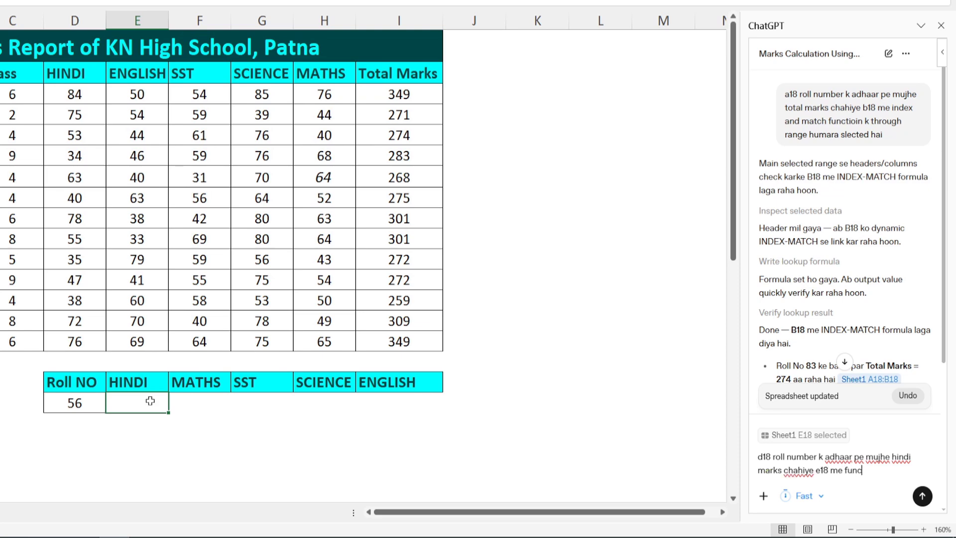
{"action": "type", "text": "tion humara index"}
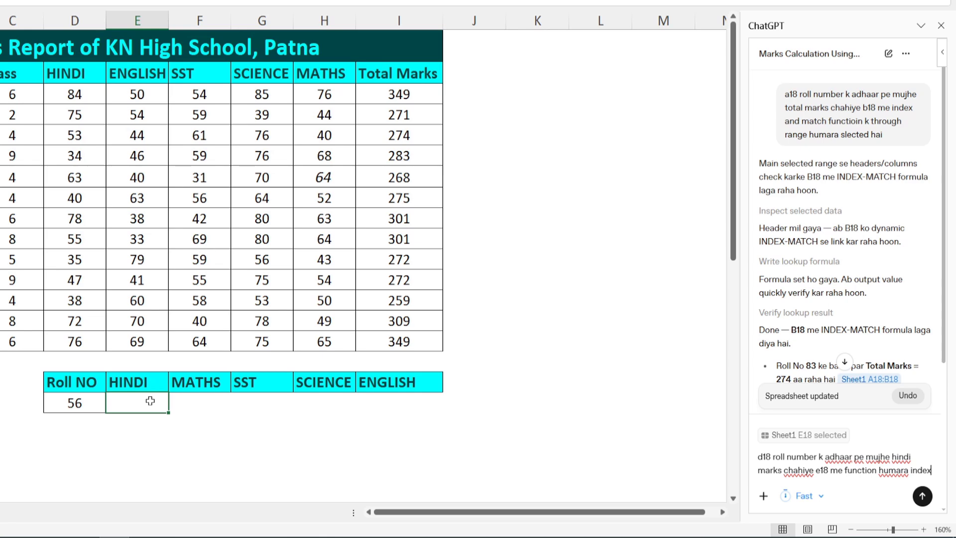
{"action": "type", "text": "and match ho"}
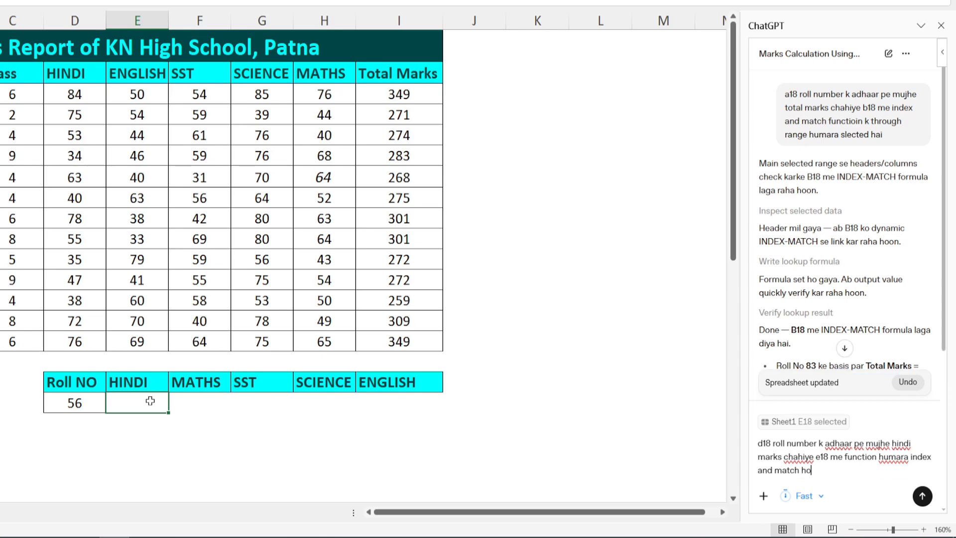
{"action": "type", "text": "ga jo darg fiend"}
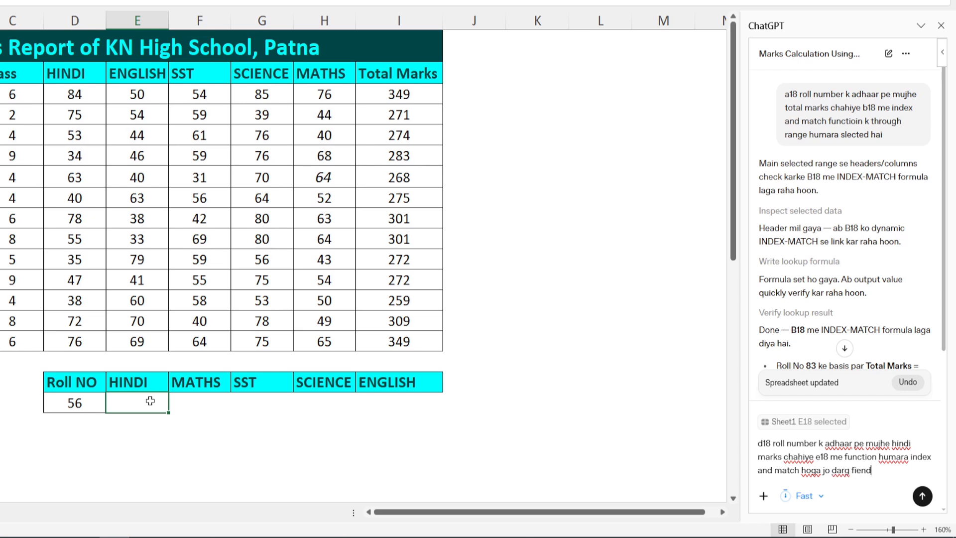
{"action": "type", "text": "ly hona chahiye taki nex"}
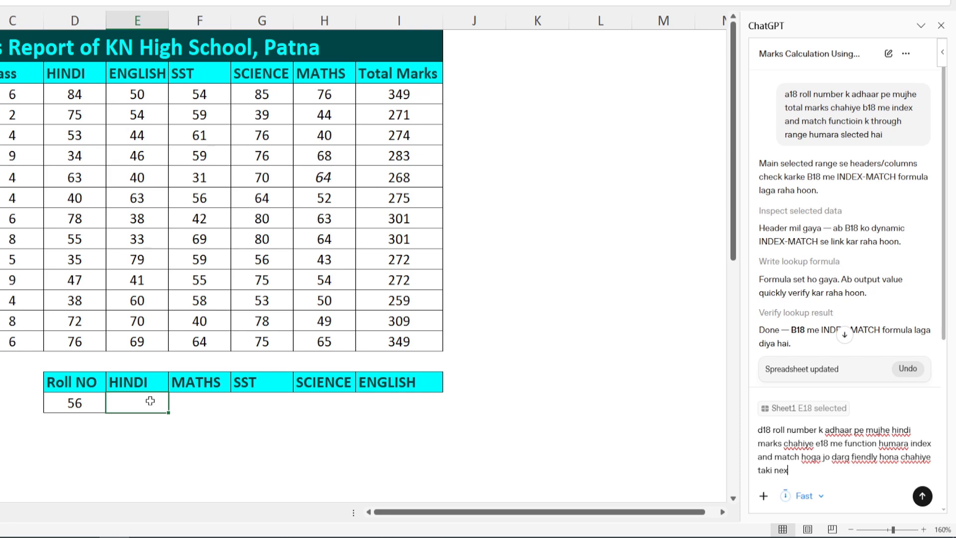
{"action": "type", "text": "t column ka v data find ho "}
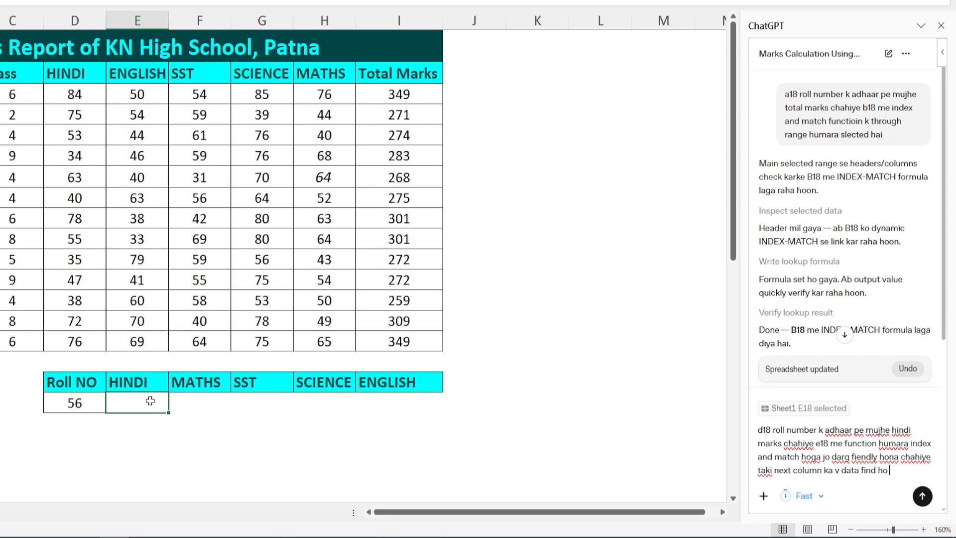
{"action": "type", "text": "sake"}
{"action": "left_click", "coordinate": [923, 497]}
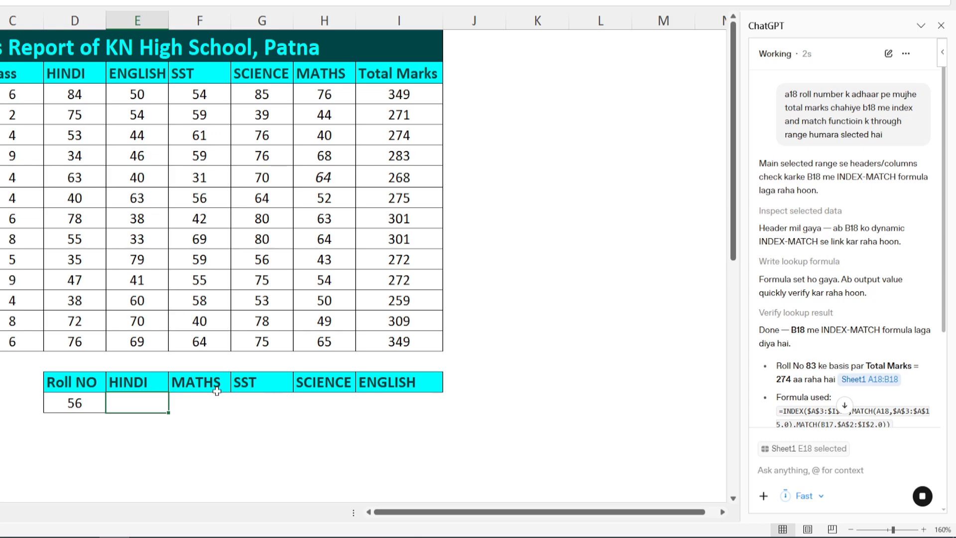
{"action": "scroll", "coordinate": [862, 292], "scroll_direction": "down", "scroll_amount": 5}
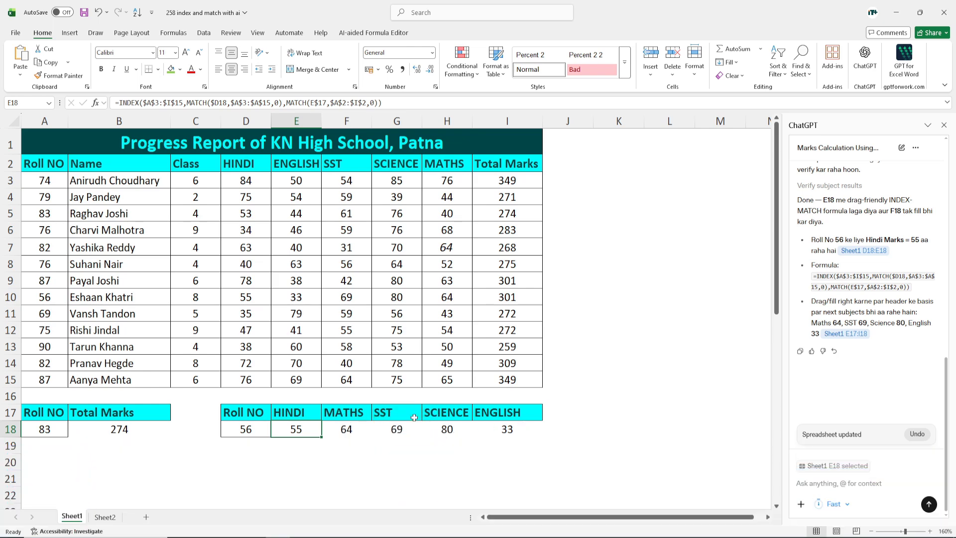
Clear the subject marks in F18:I18 and refill them by extending the E18 formula across to I18
{"action": "left_click_drag", "start_coordinate": [342, 434], "coordinate": [503, 438]}
{"action": "key", "text": "Delete"}
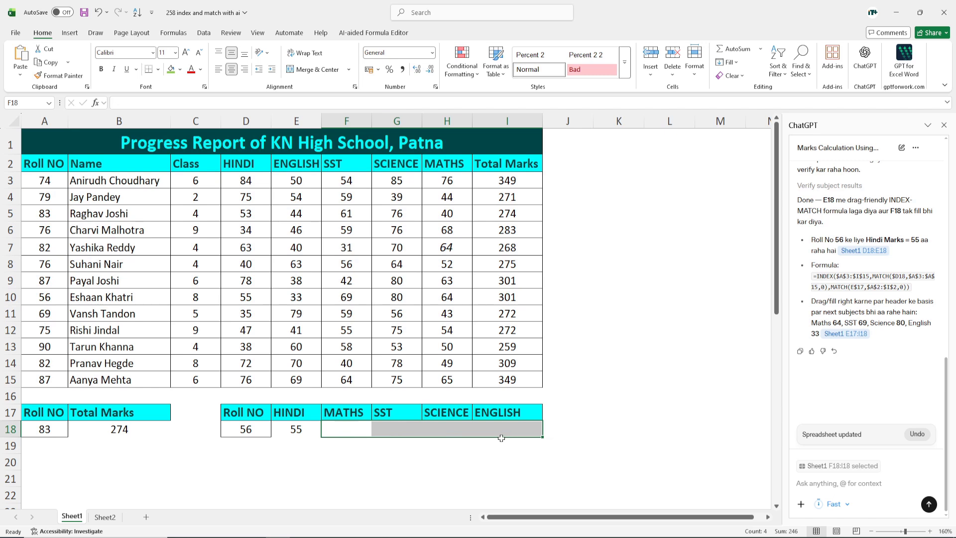
{"action": "left_click", "coordinate": [293, 432]}
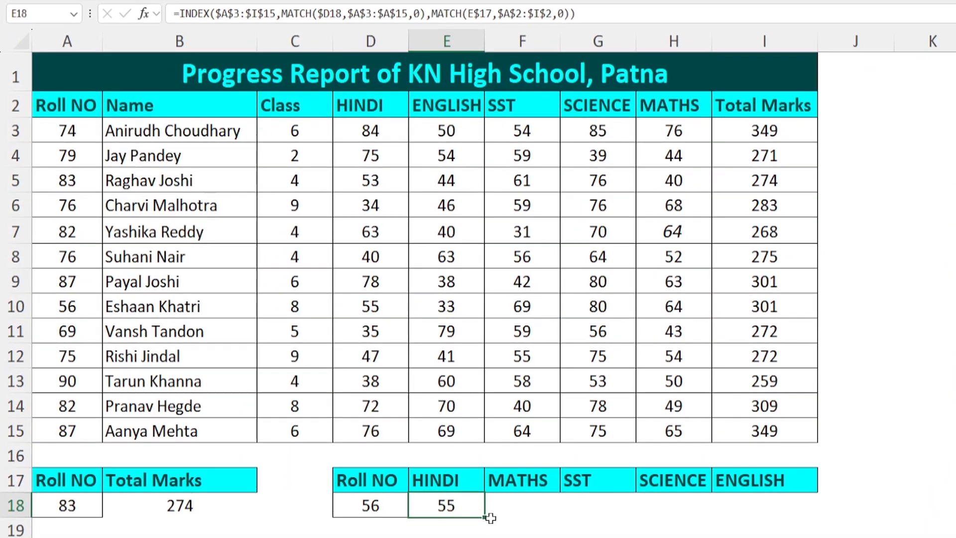
{"action": "left_click_drag", "start_coordinate": [483, 516], "coordinate": [788, 517]}
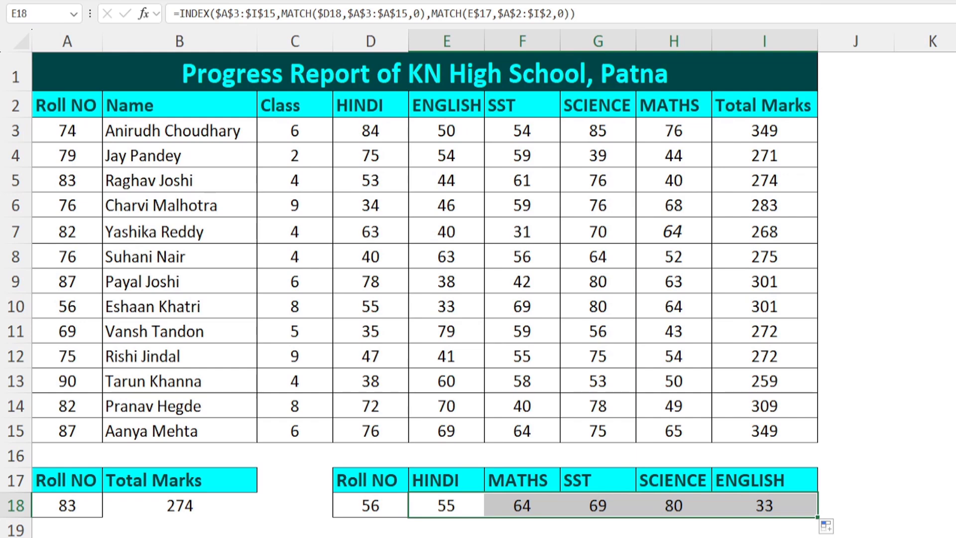
Set the roll number in D18 to 83 to look up that student's subject marks
{"action": "left_click", "coordinate": [375, 507]}
{"action": "type", "text": "56"}
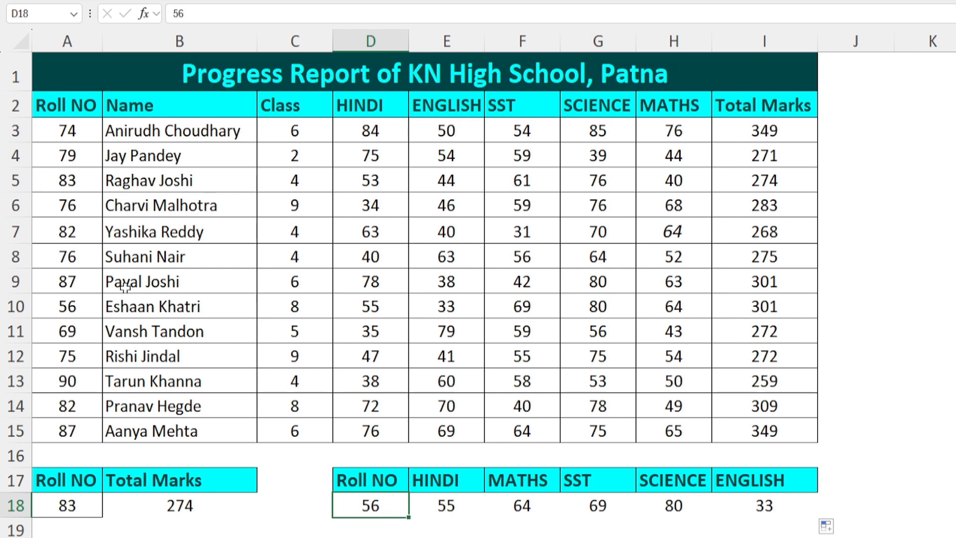
{"action": "type", "text": "83"}
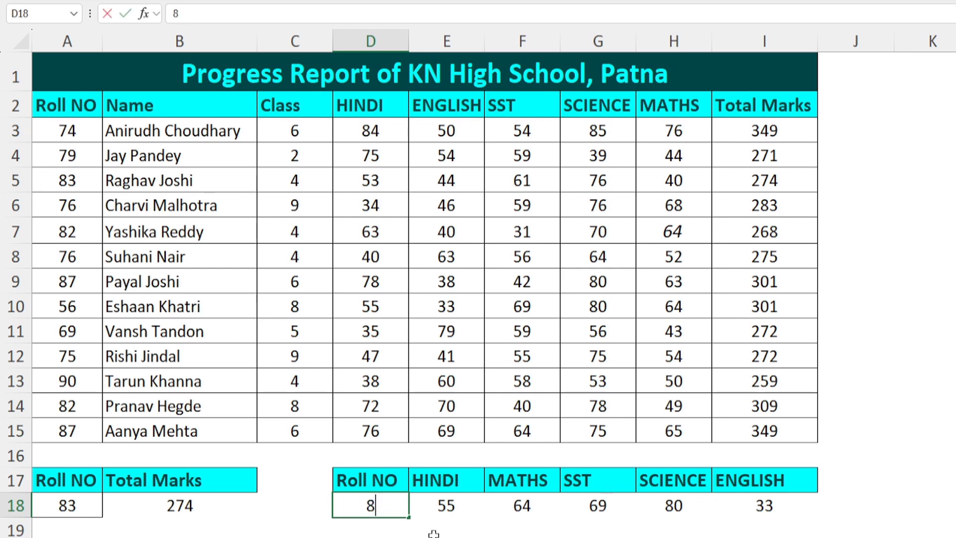
{"action": "key", "text": "Return"}
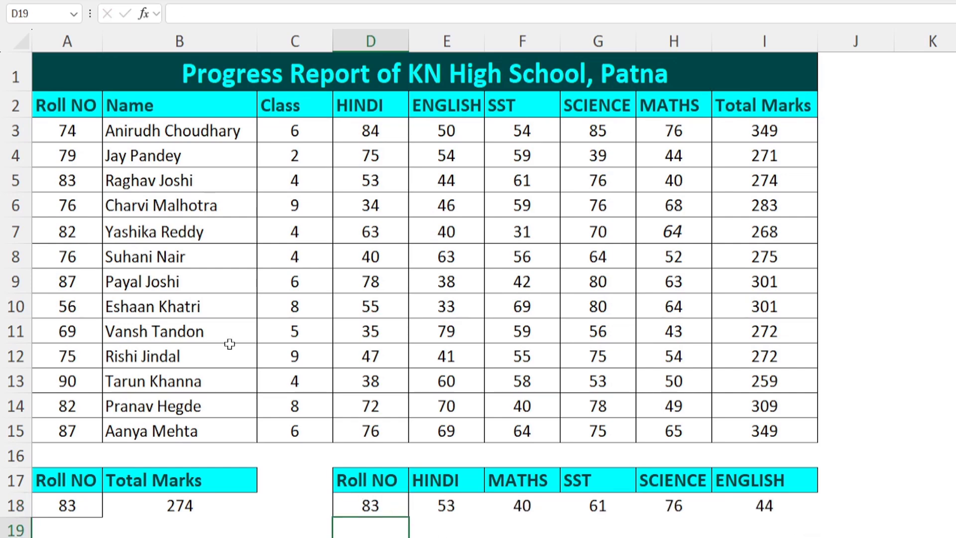
Fill the matching roll number in A5 and its English marks in E5 with green, and compare them with the lookup in I18
{"action": "left_click", "coordinate": [73, 183]}
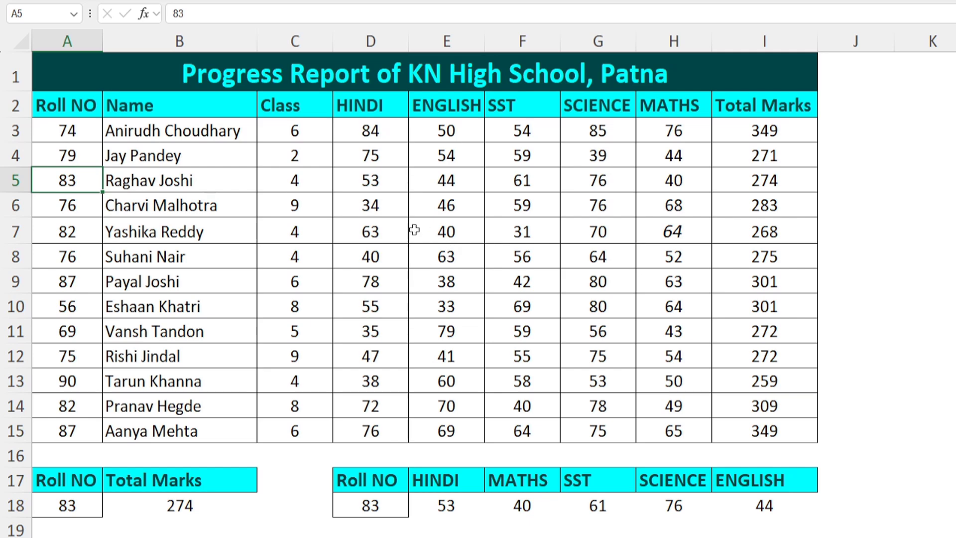
{"action": "left_click", "coordinate": [249, 1]}
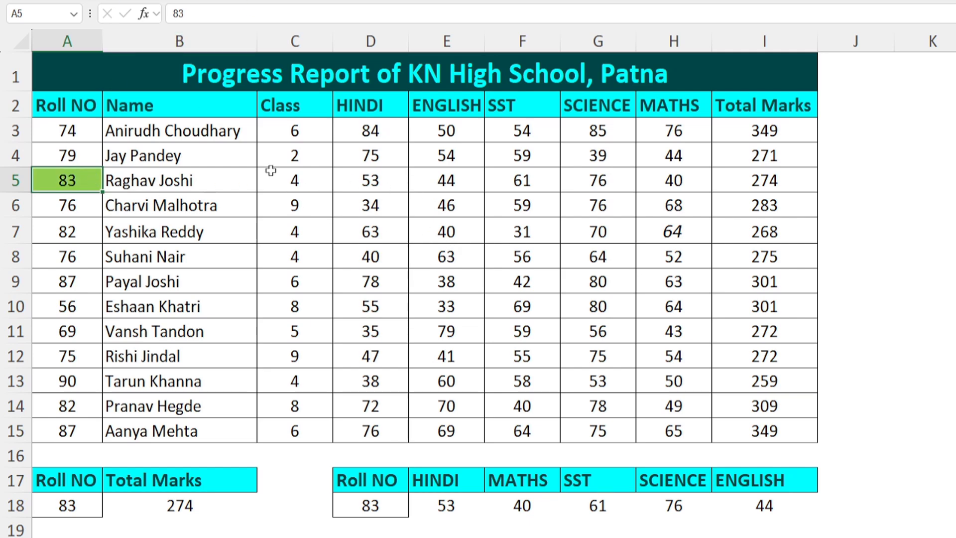
{"action": "left_click", "coordinate": [454, 182]}
{"action": "key", "text": "F4"}
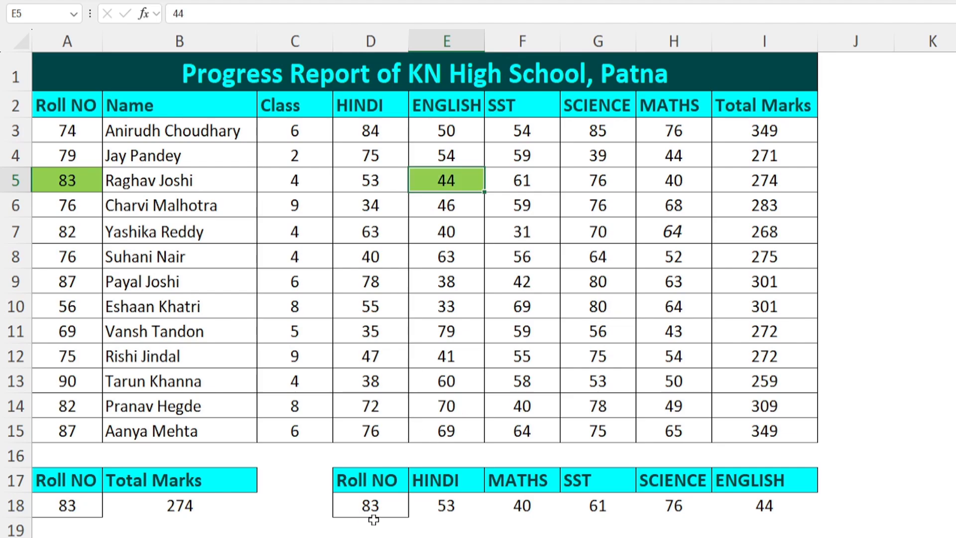
{"action": "left_click", "coordinate": [769, 507]}
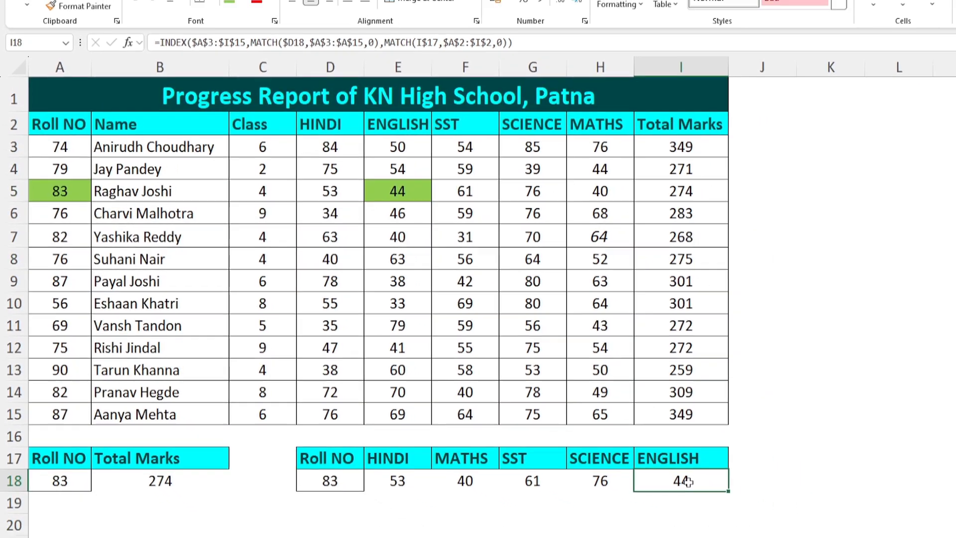